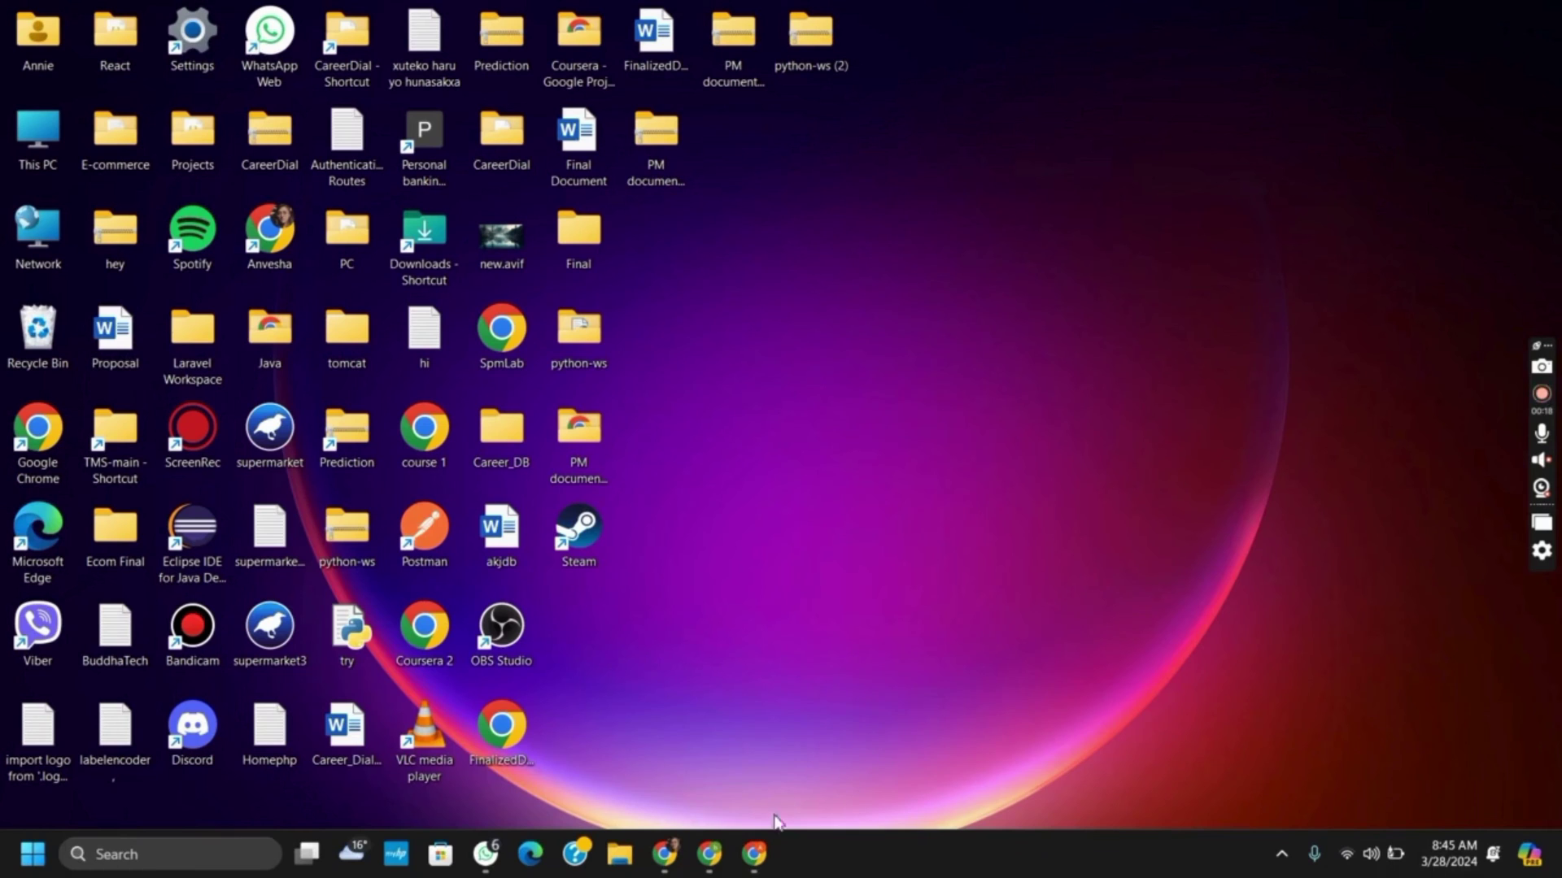
Step: Bring up Chrome's Digital Safety suspension page and follow its Microsoft Account Reinstatement link
click(751, 855)
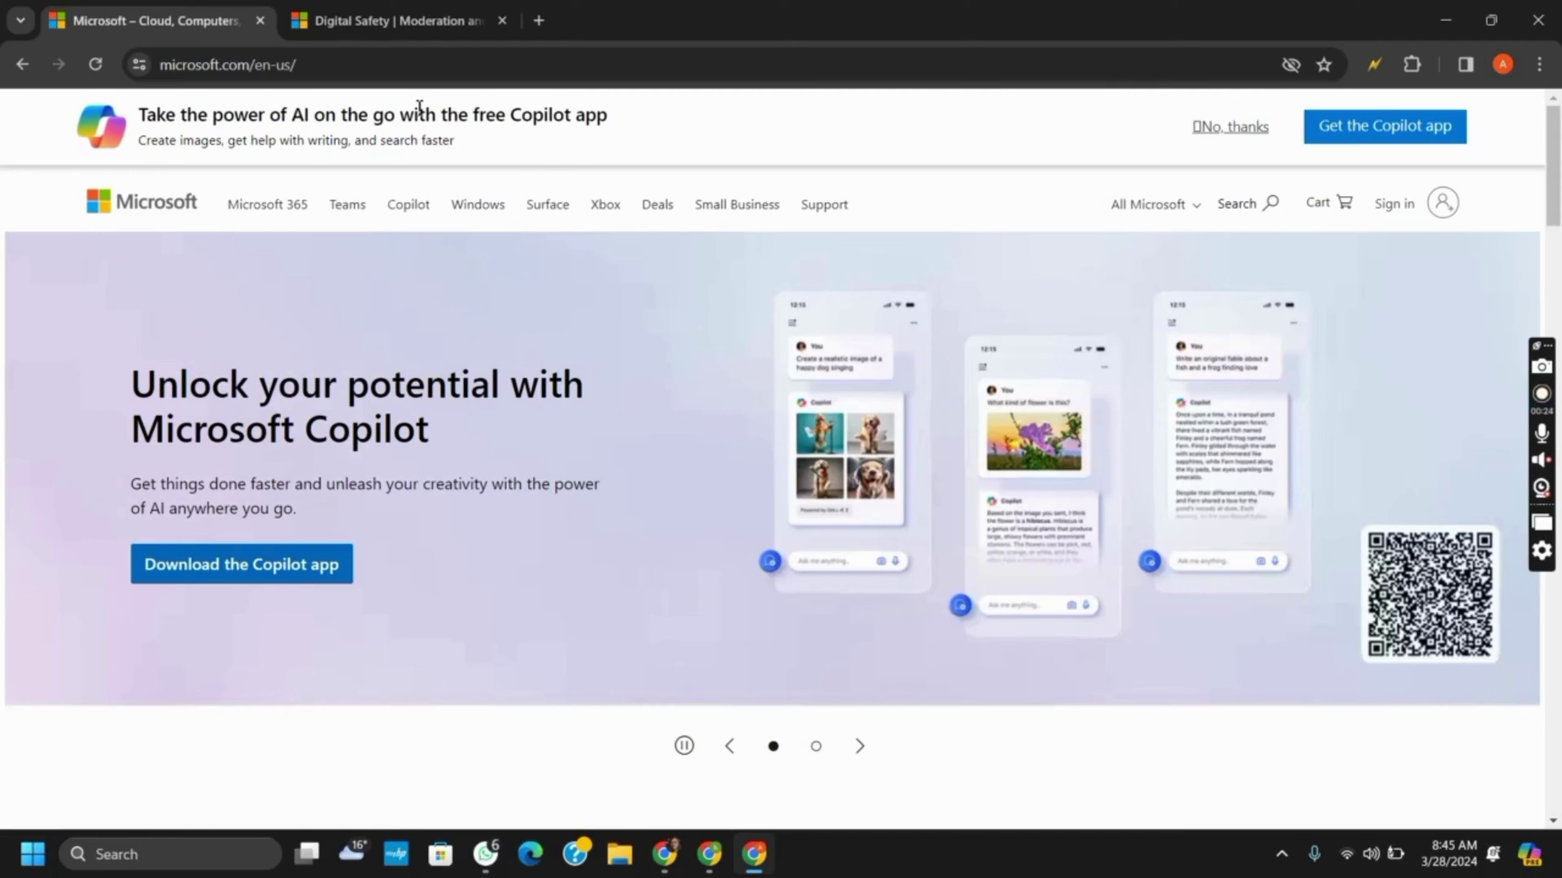
click(434, 10)
scroll(429, 461, up, 5)
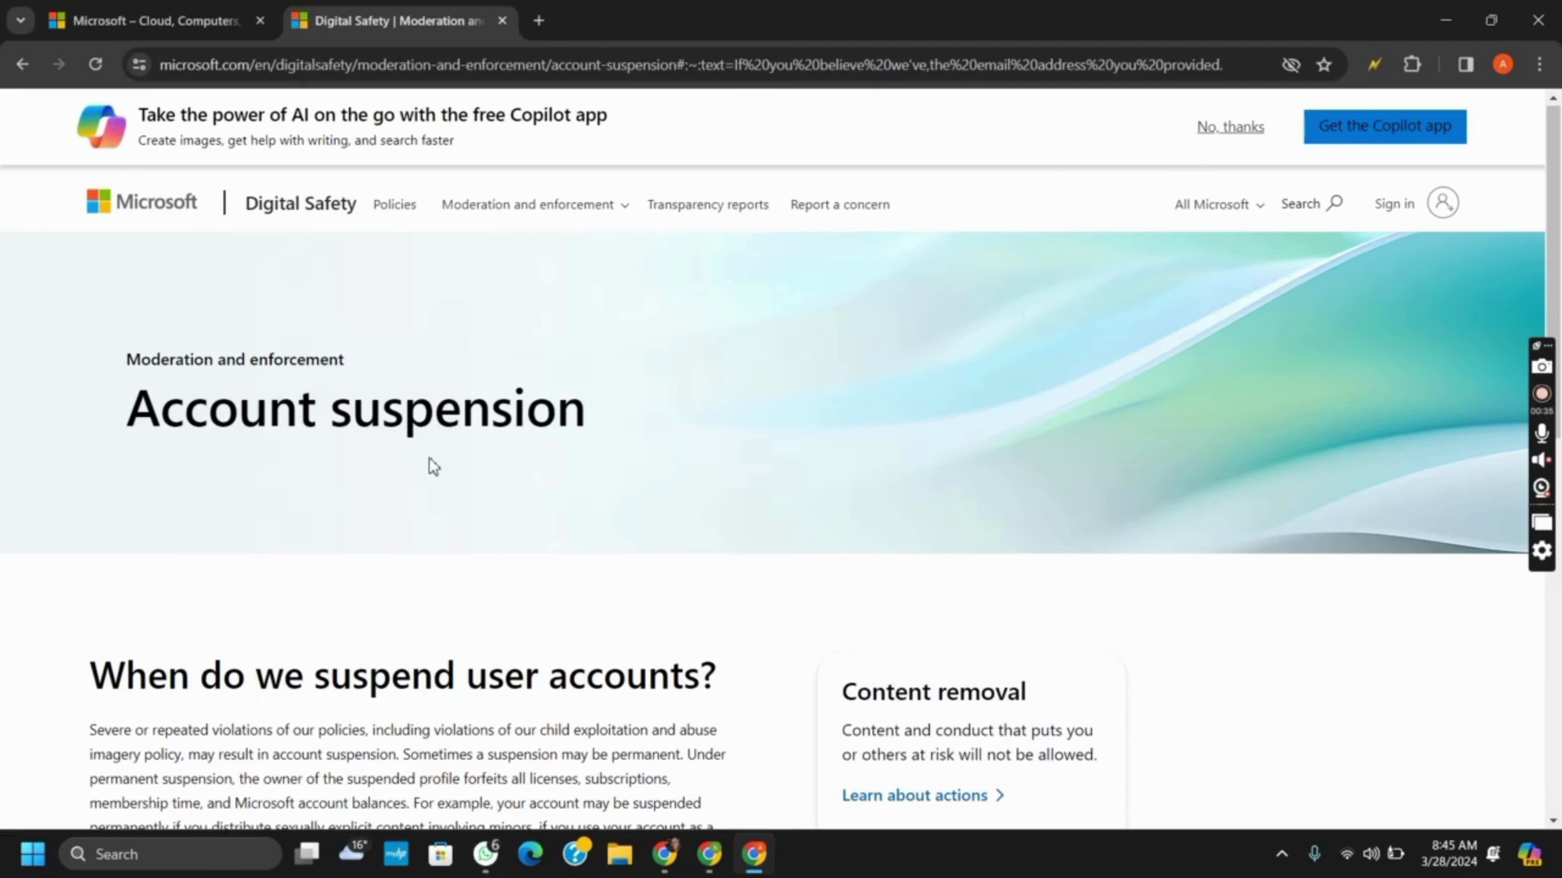
scroll(429, 458, down, 4)
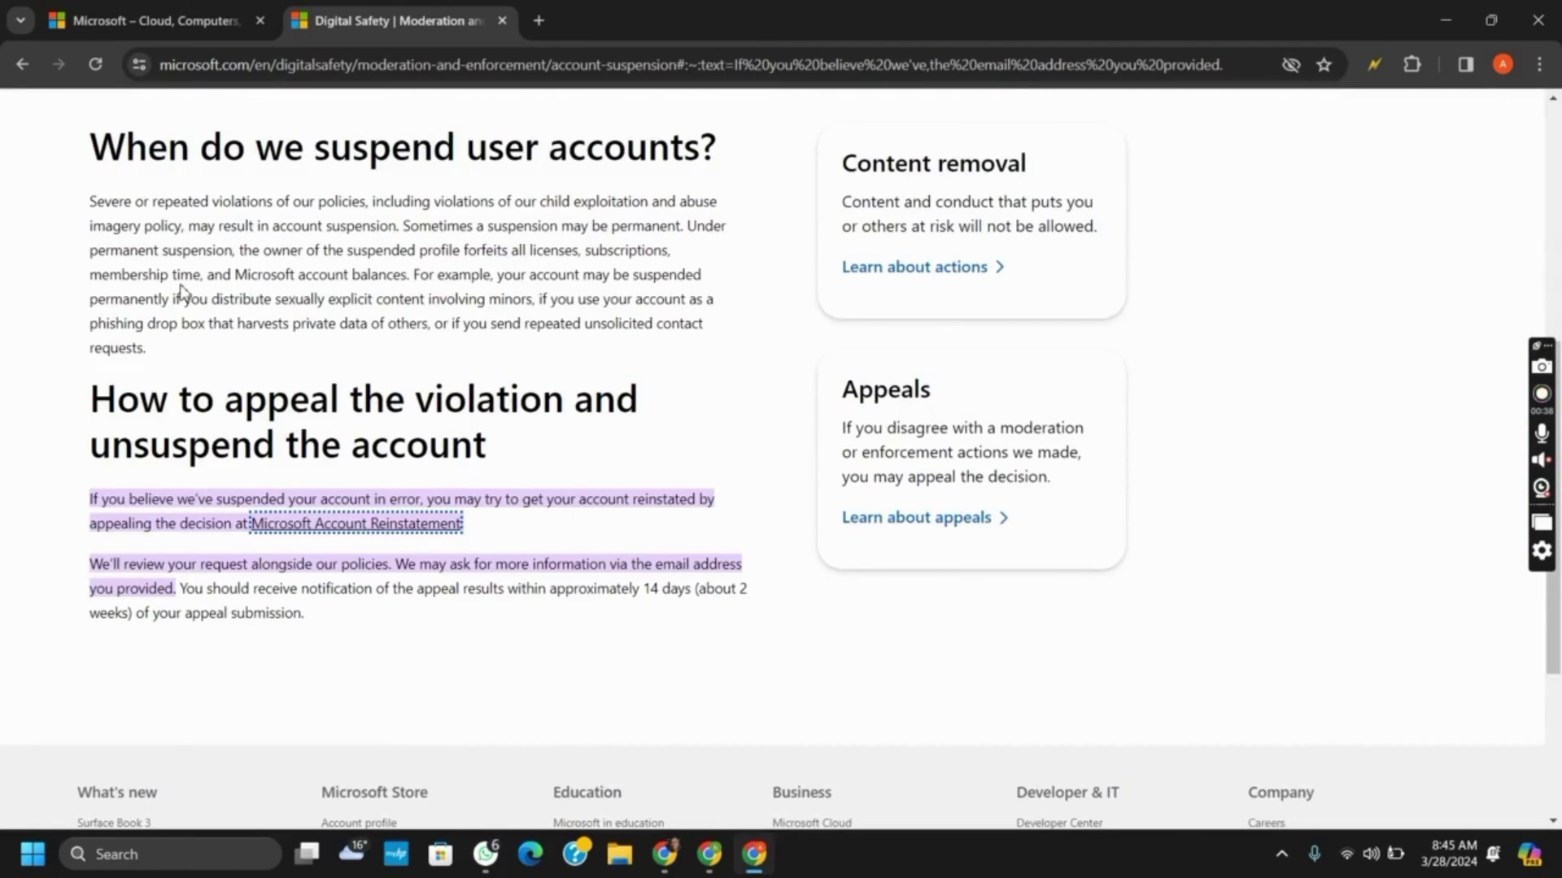
drag(92, 203, 235, 356)
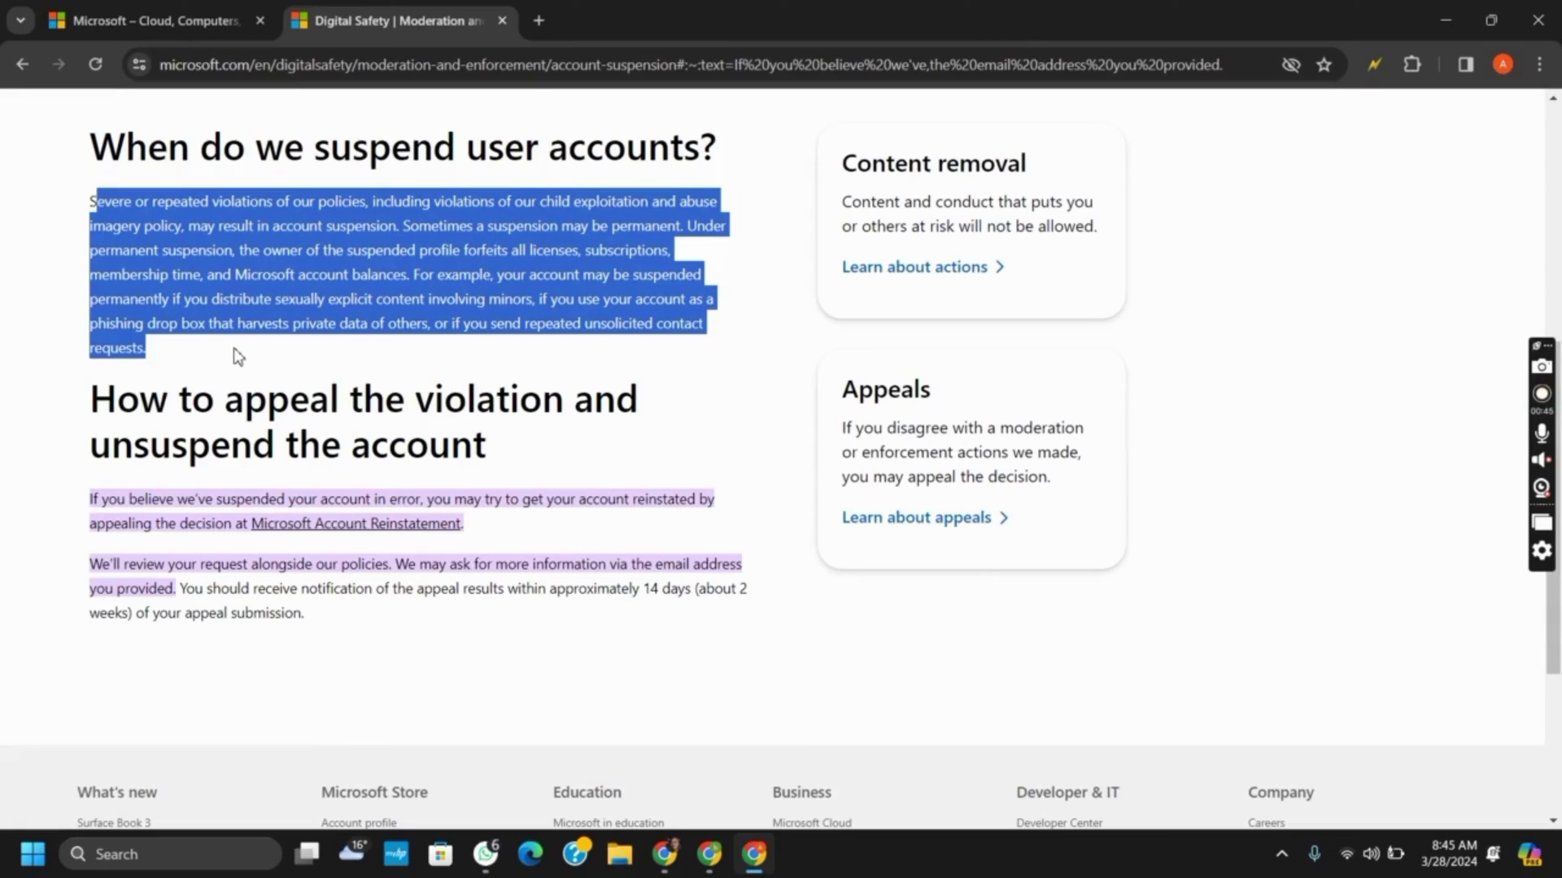
click(279, 433)
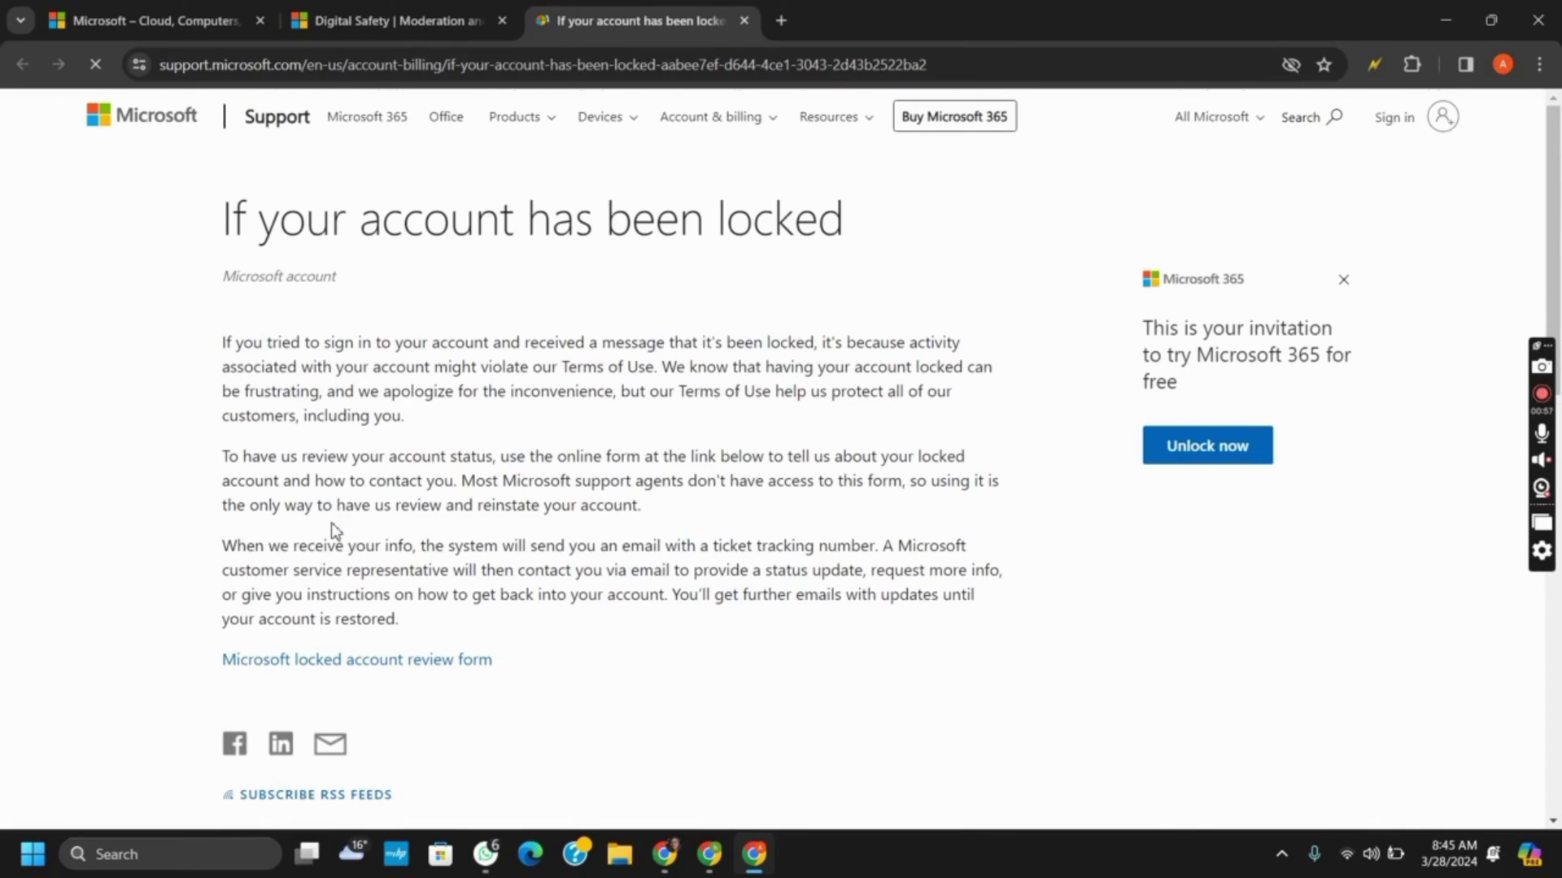
scroll(334, 530, down, 1)
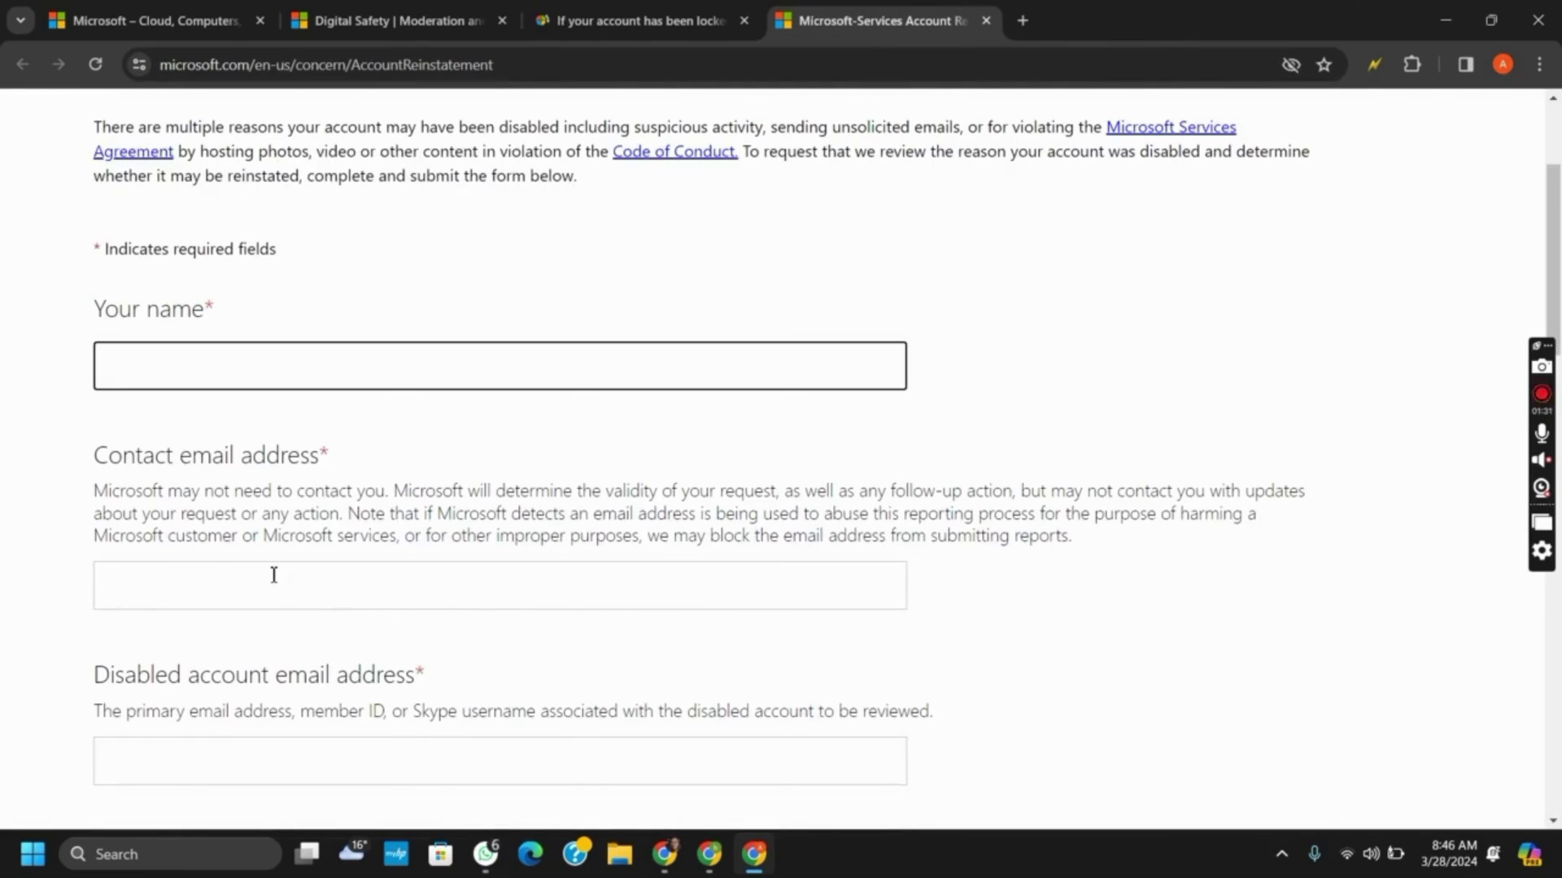
Step: Inspect the empty form's contact email, disabled account email and additional info fields
click(271, 570)
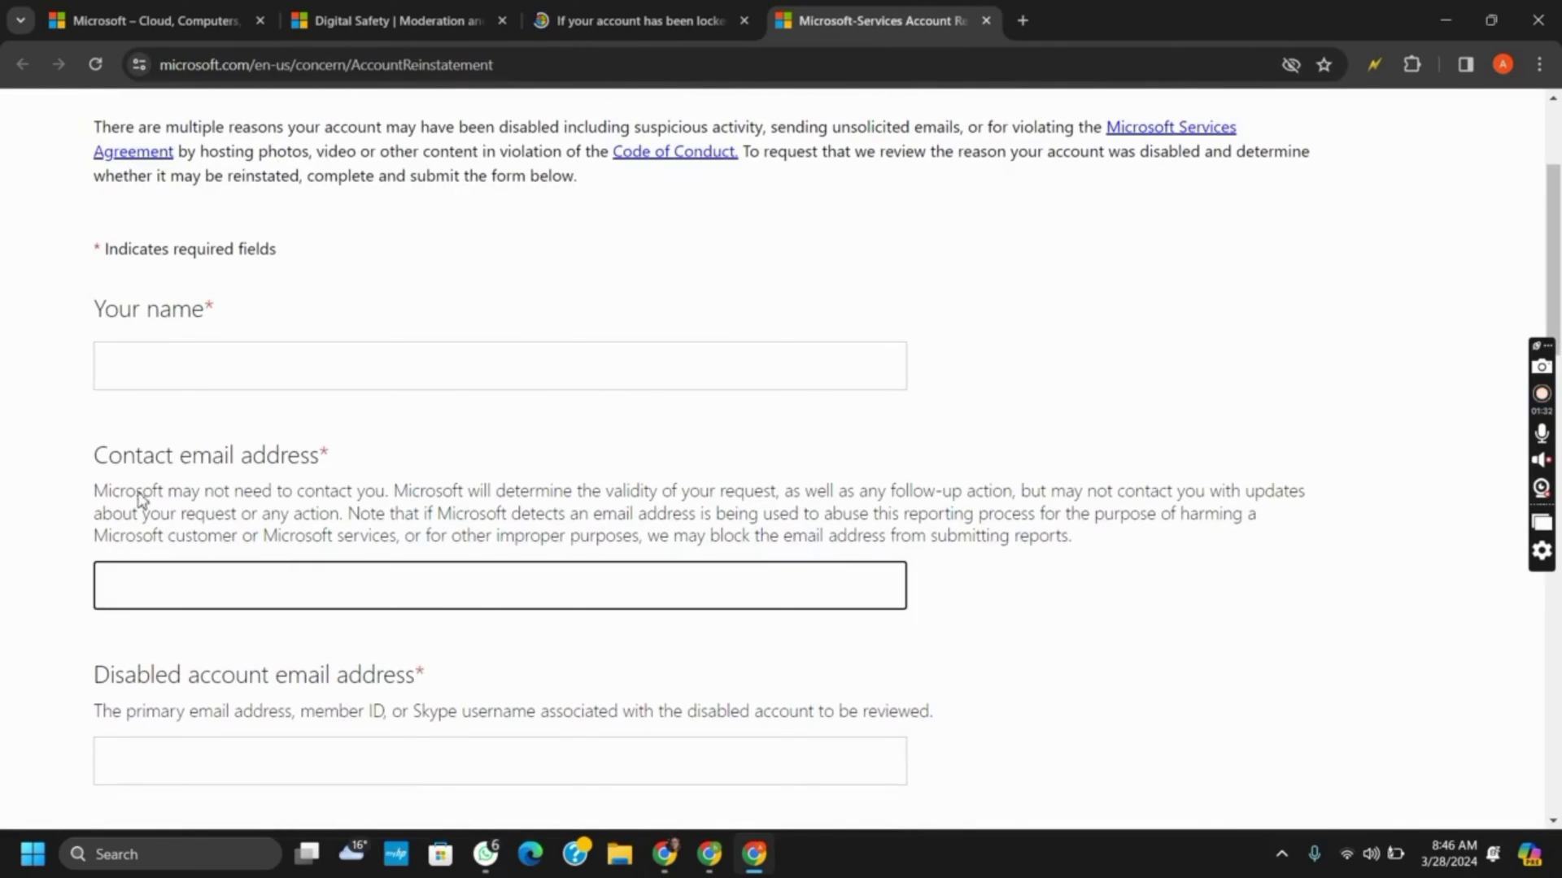
drag(90, 492, 206, 568)
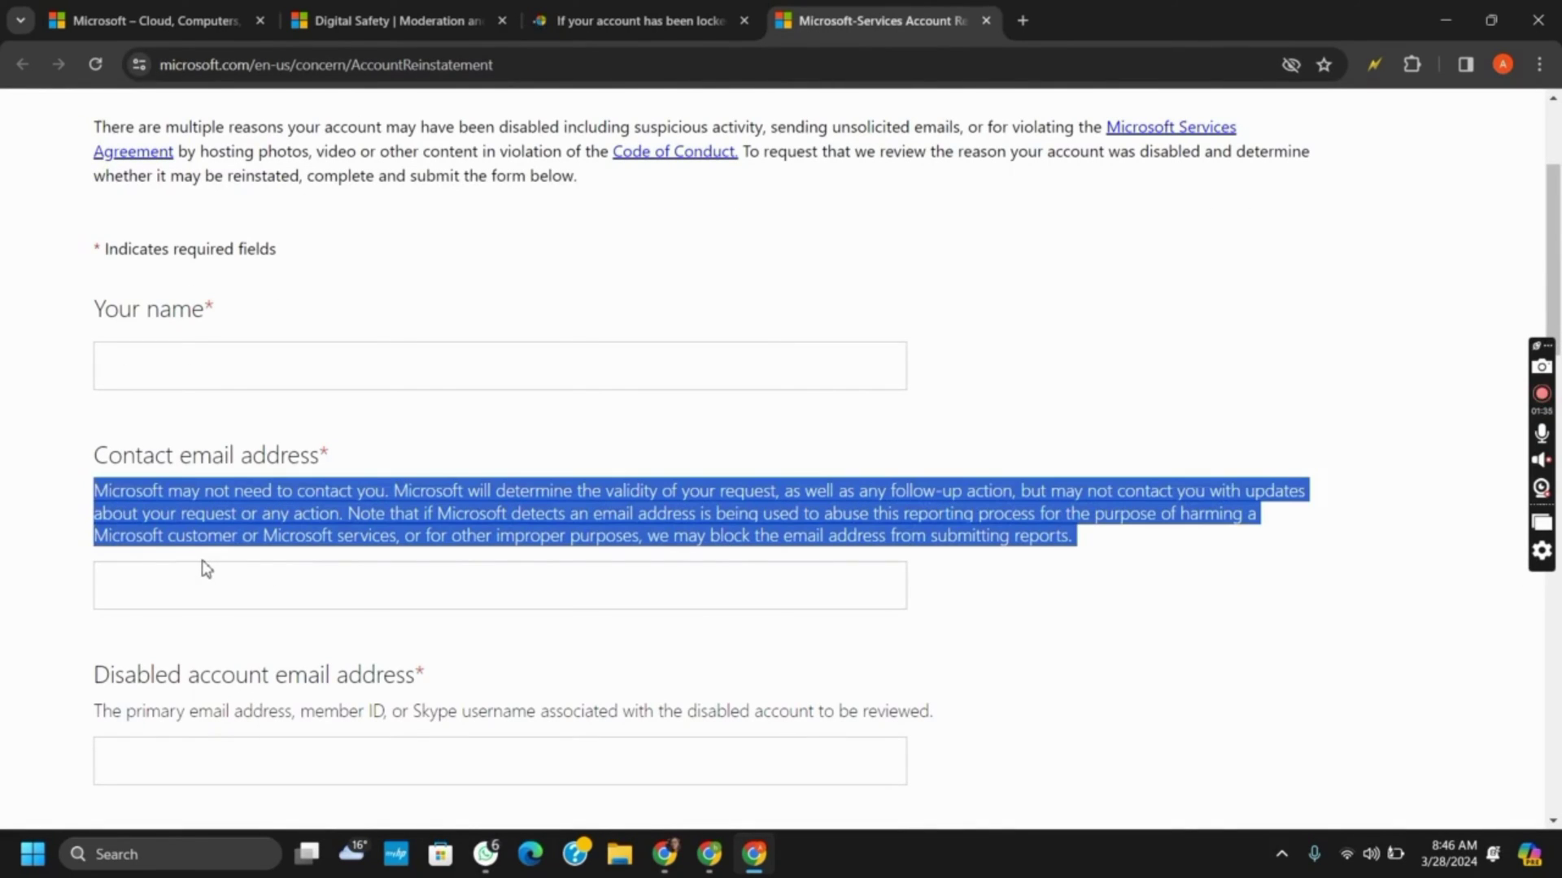
scroll(206, 568, down, 1)
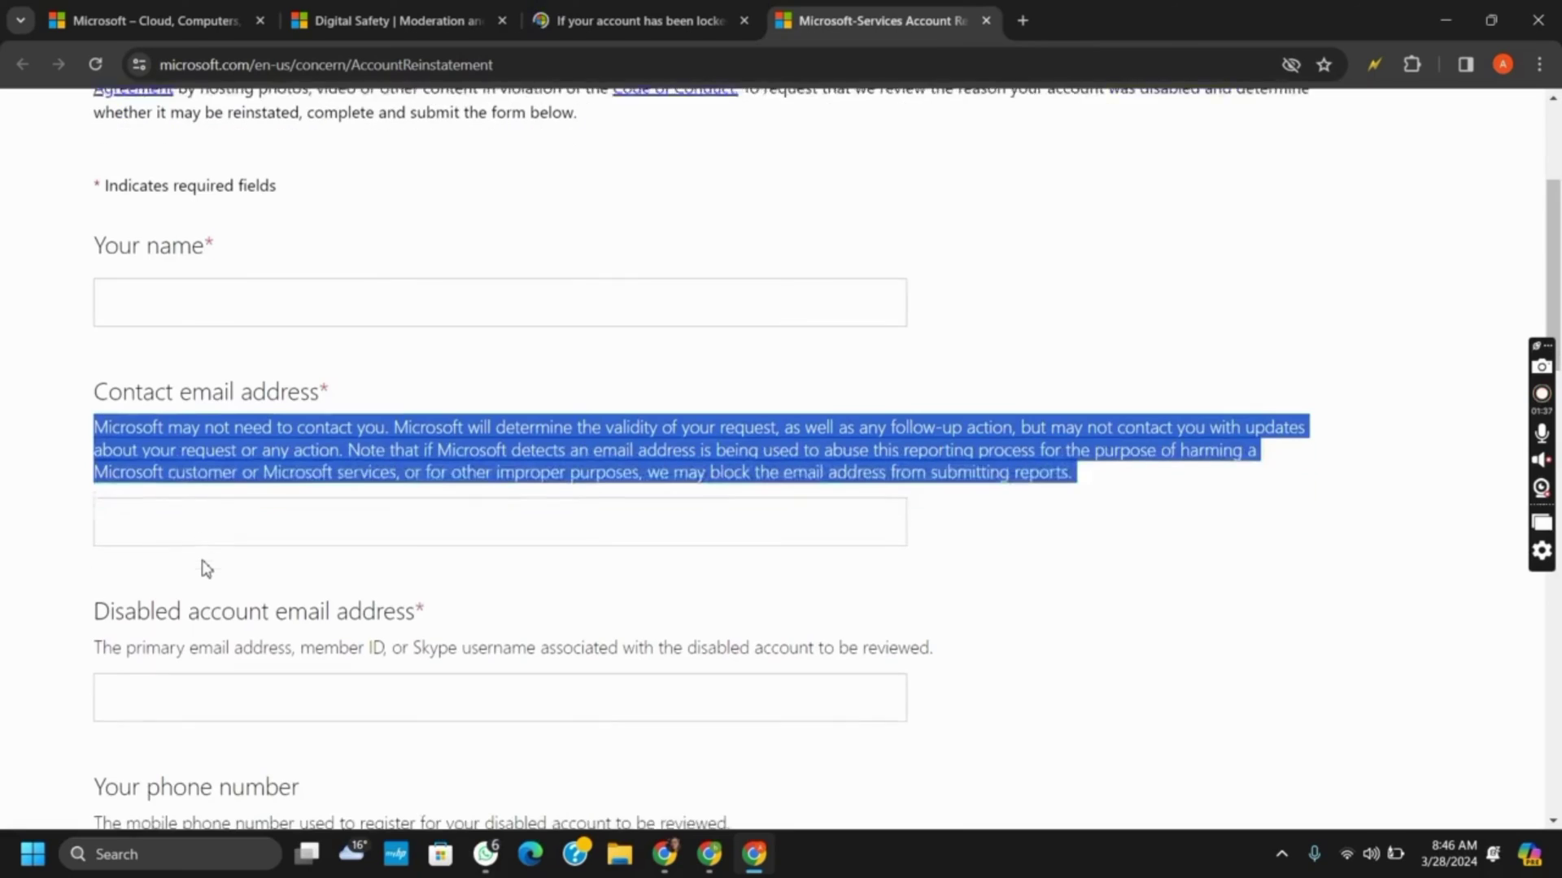
scroll(205, 564, down, 1)
click(205, 562)
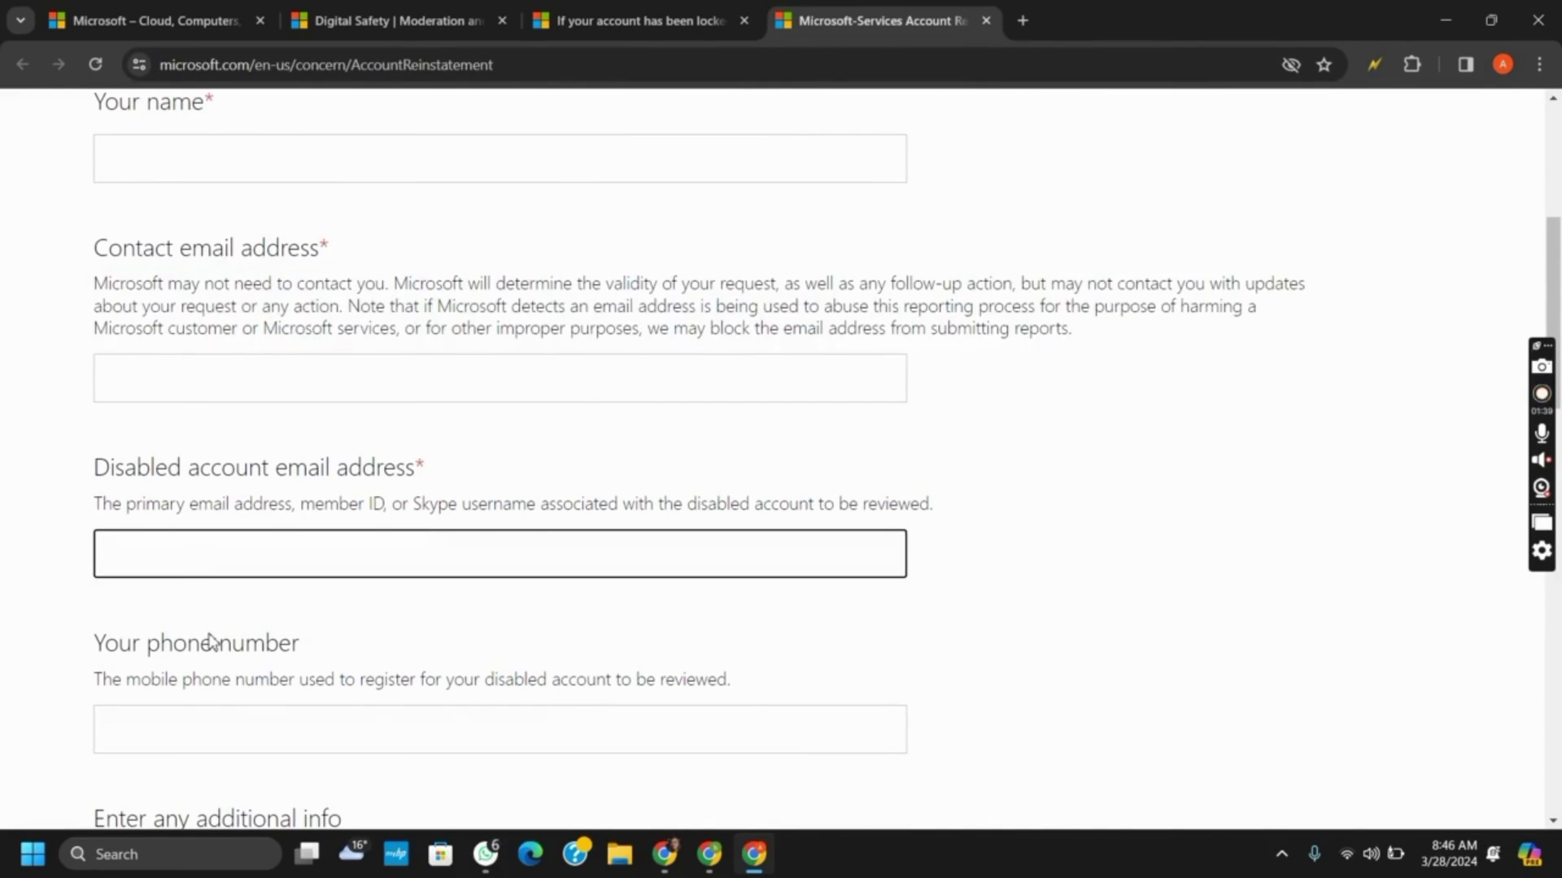
scroll(210, 640, down, 1)
scroll(213, 617, down, 2)
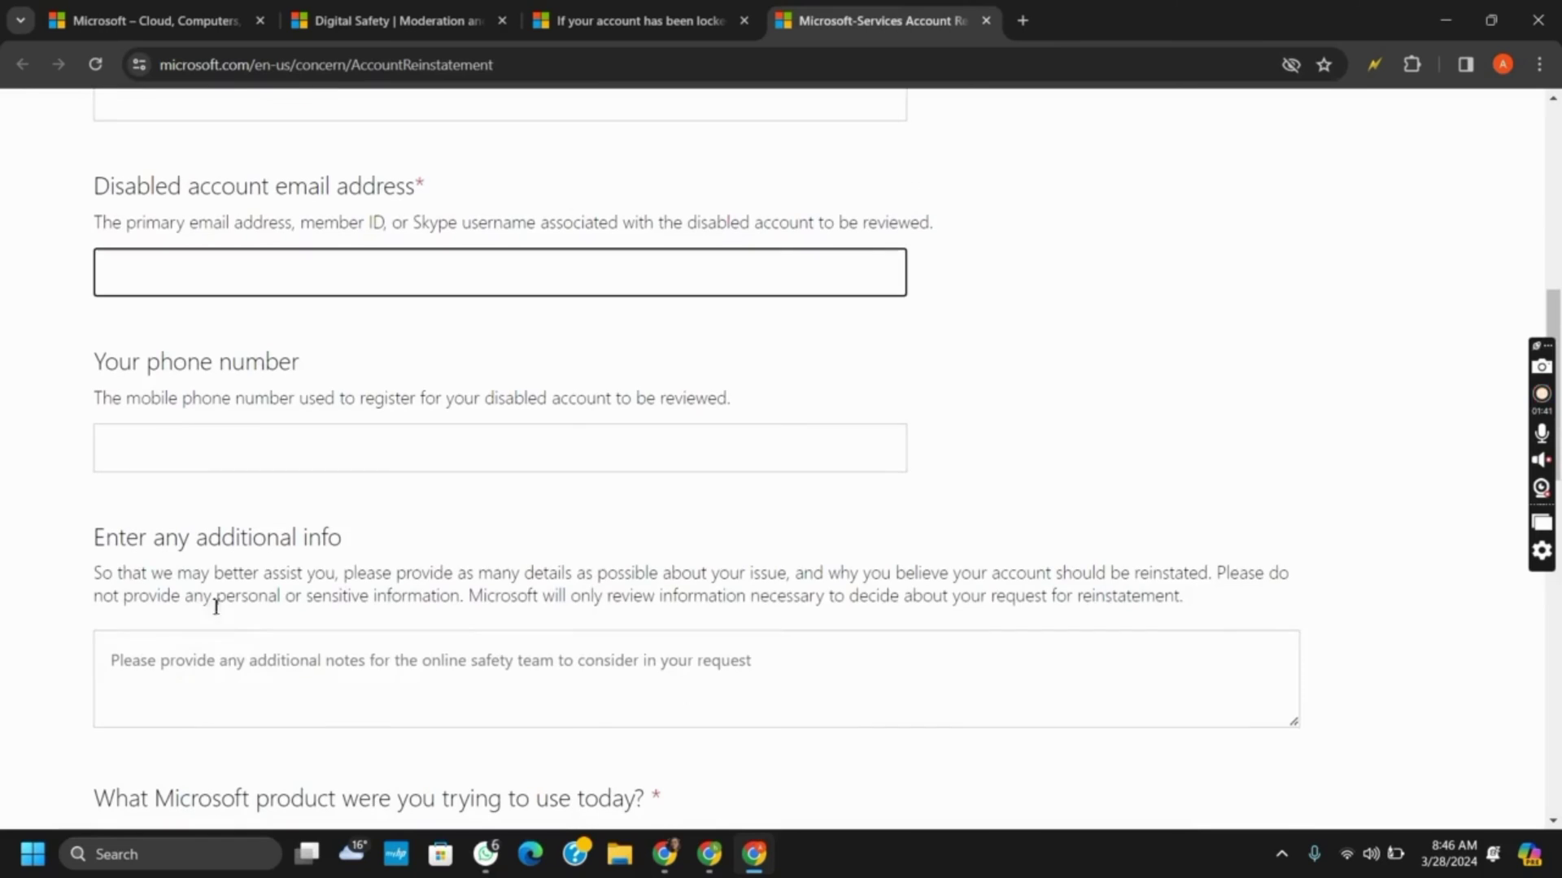
click(220, 659)
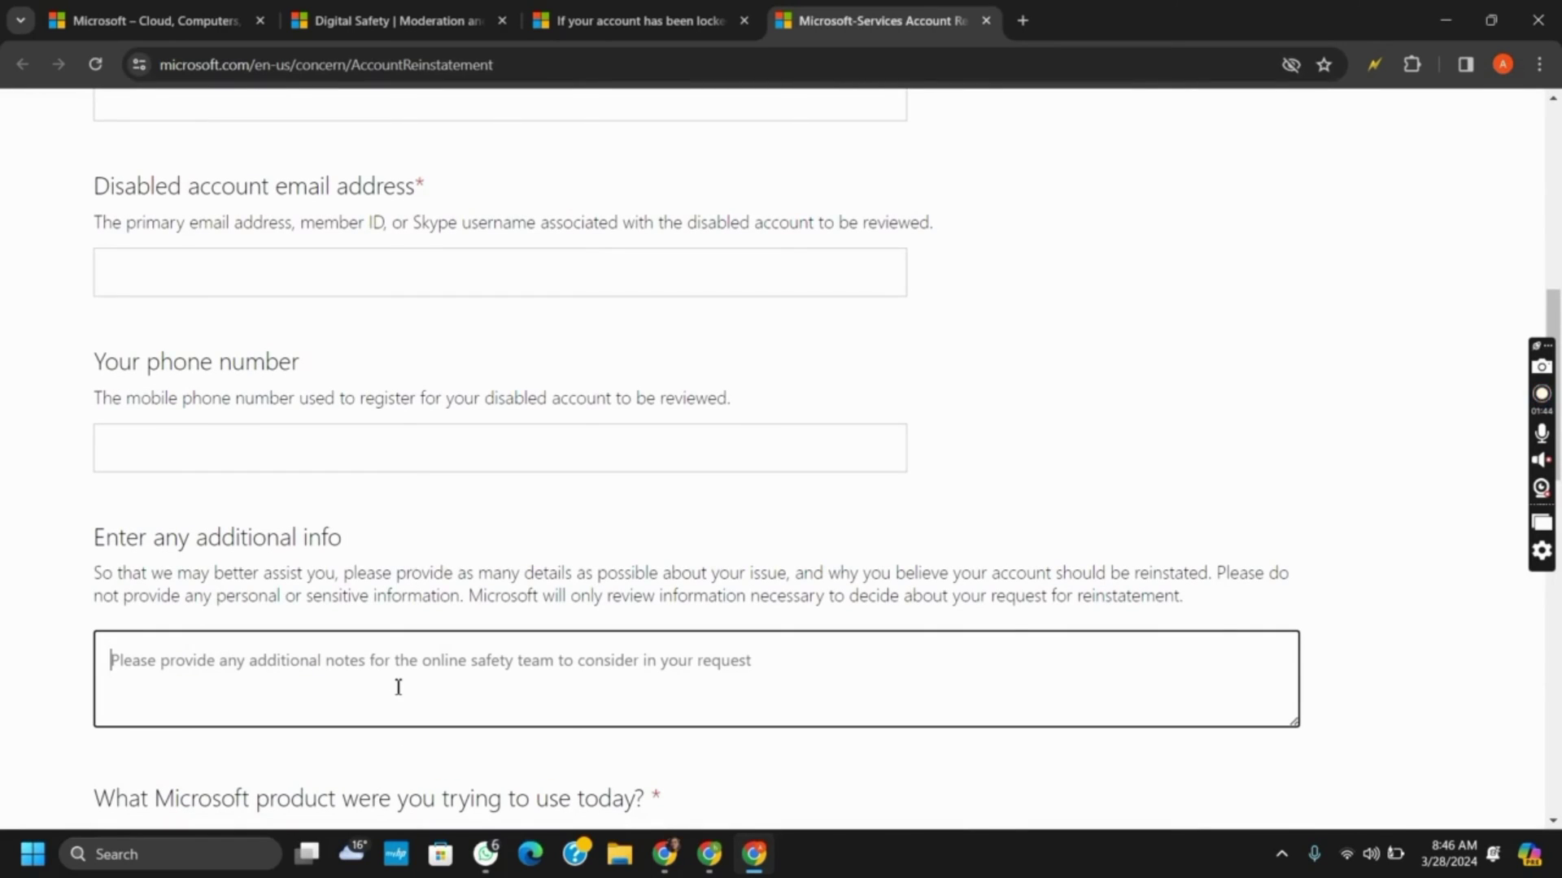
scroll(399, 687, down, 2)
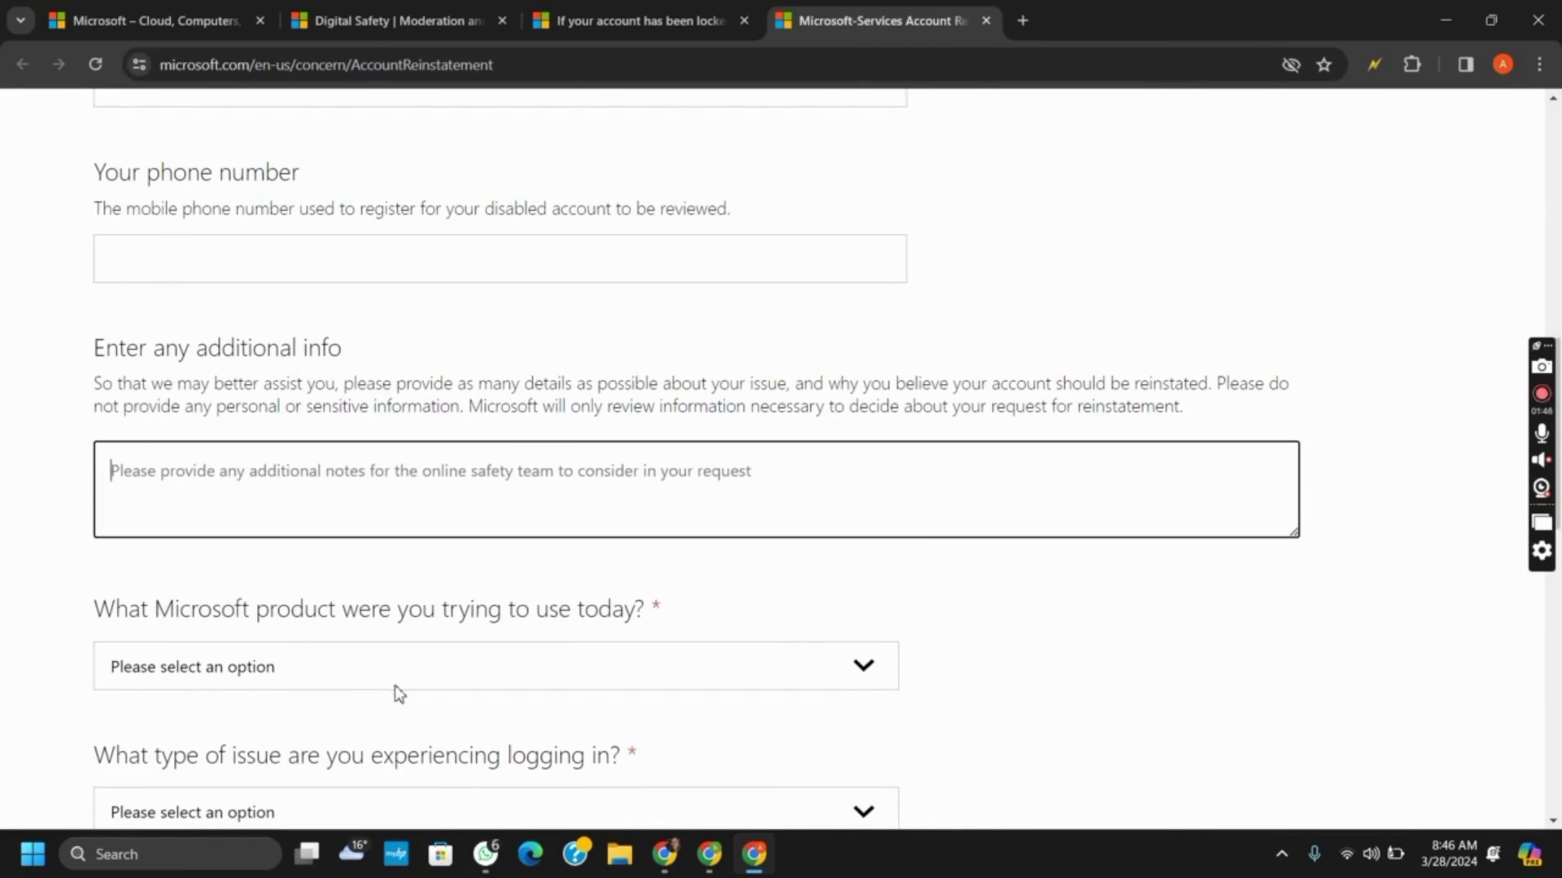
Step: Set the product to Xbox and open the login issue-type list without choosing one
click(370, 680)
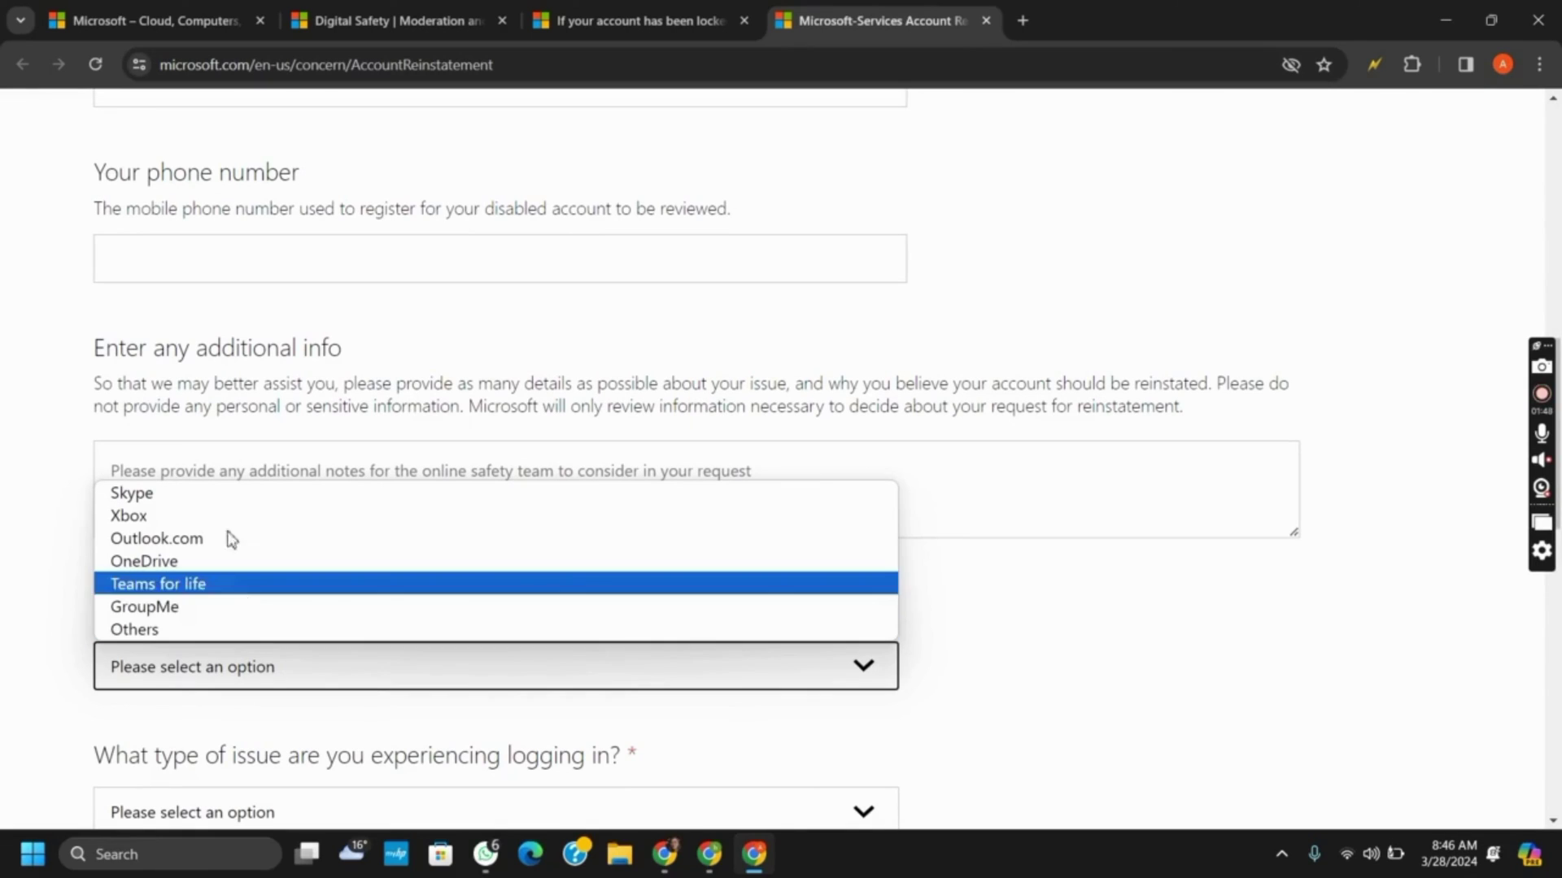
click(273, 520)
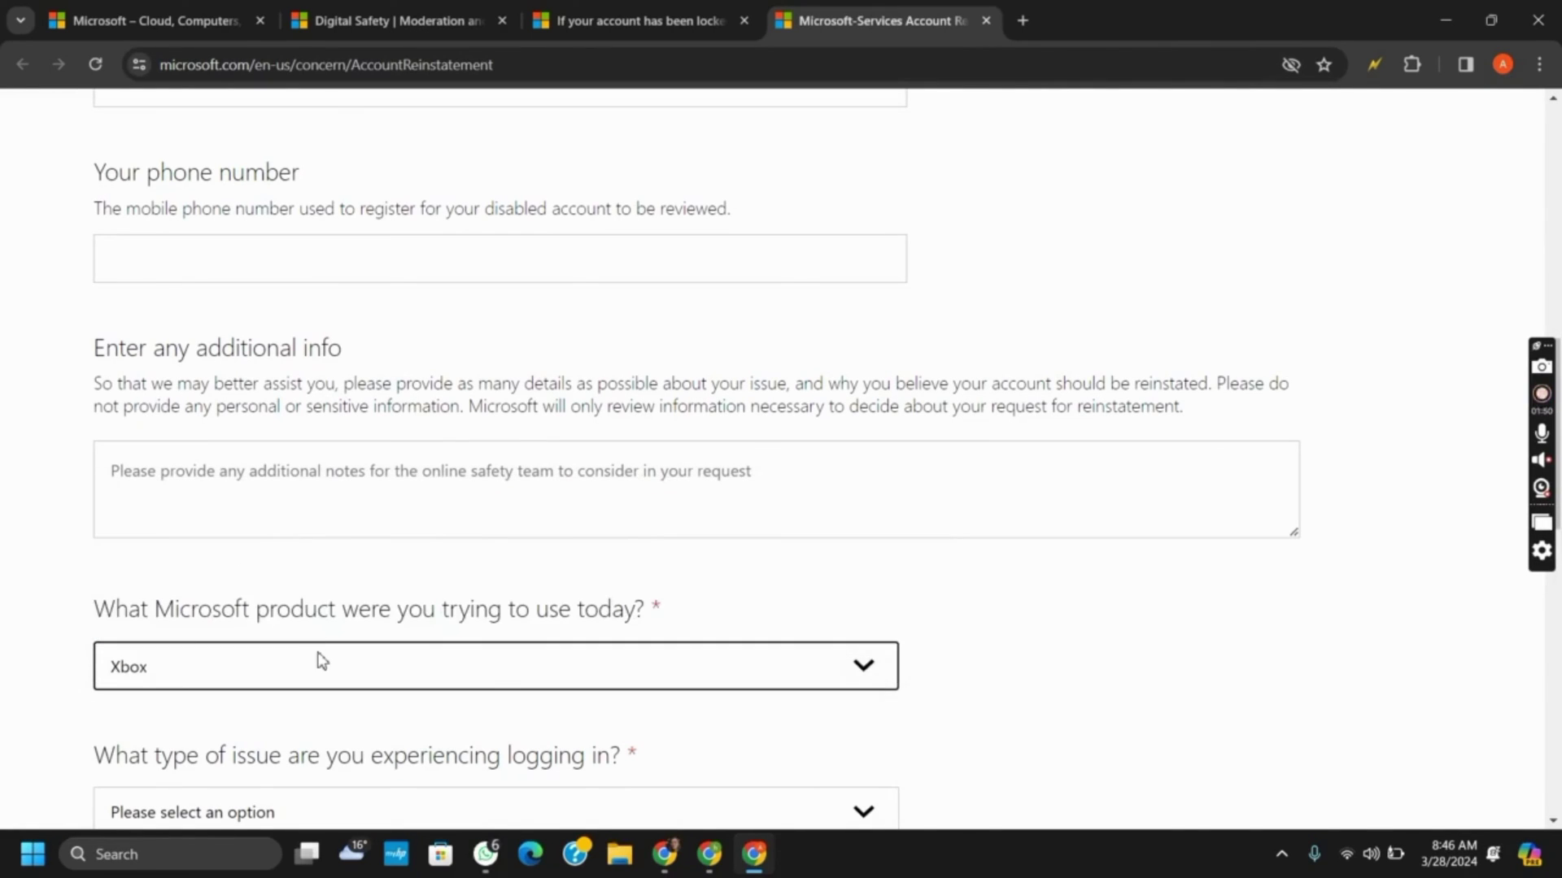
scroll(324, 655, down, 3)
click(387, 509)
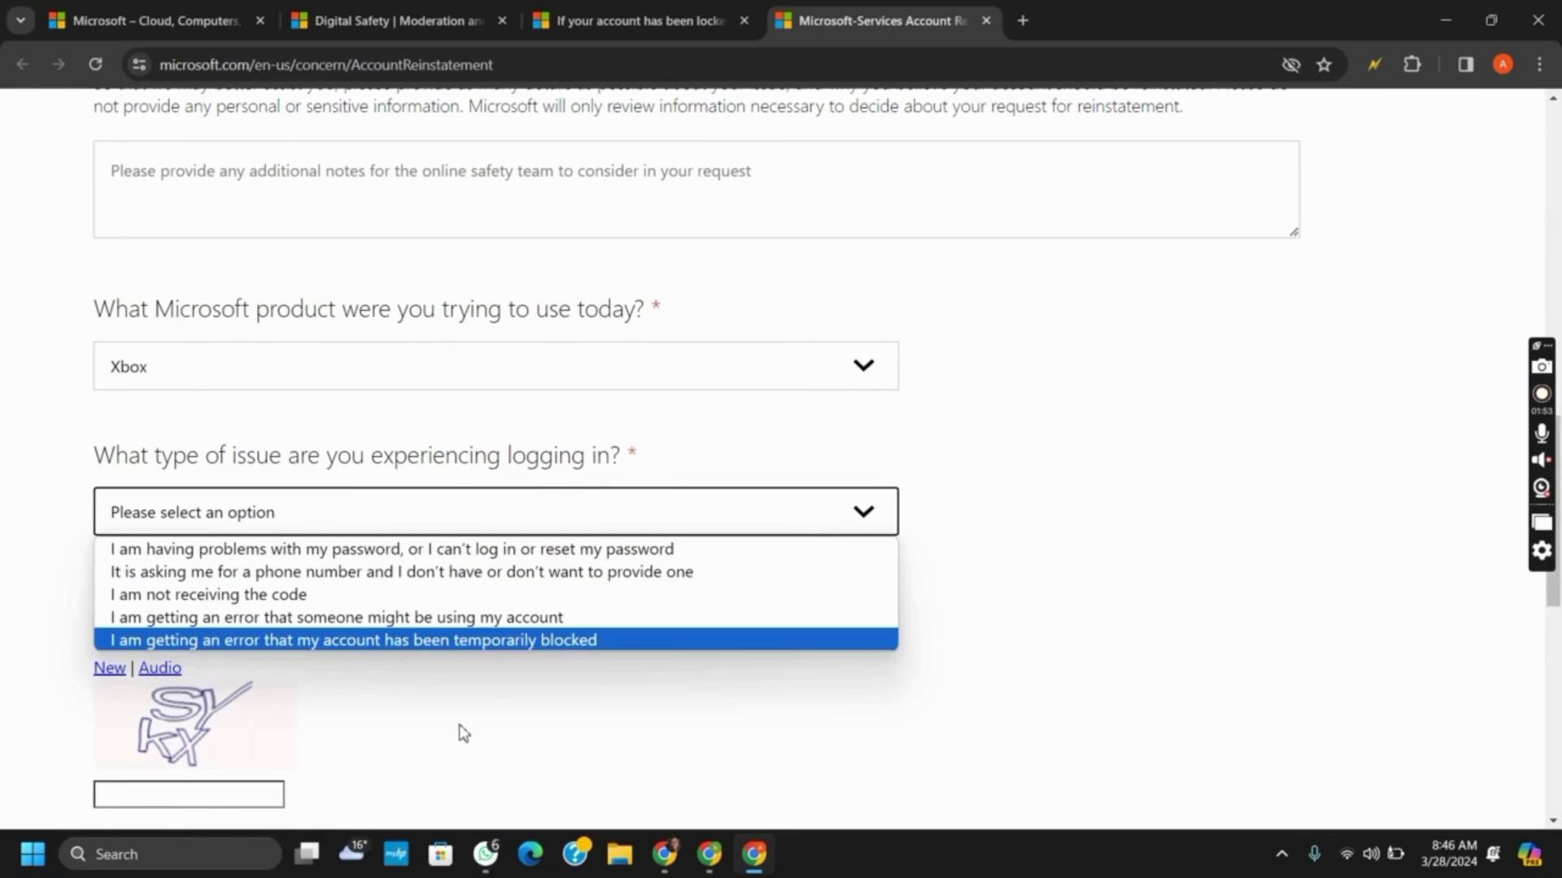
scroll(463, 732, down, 2)
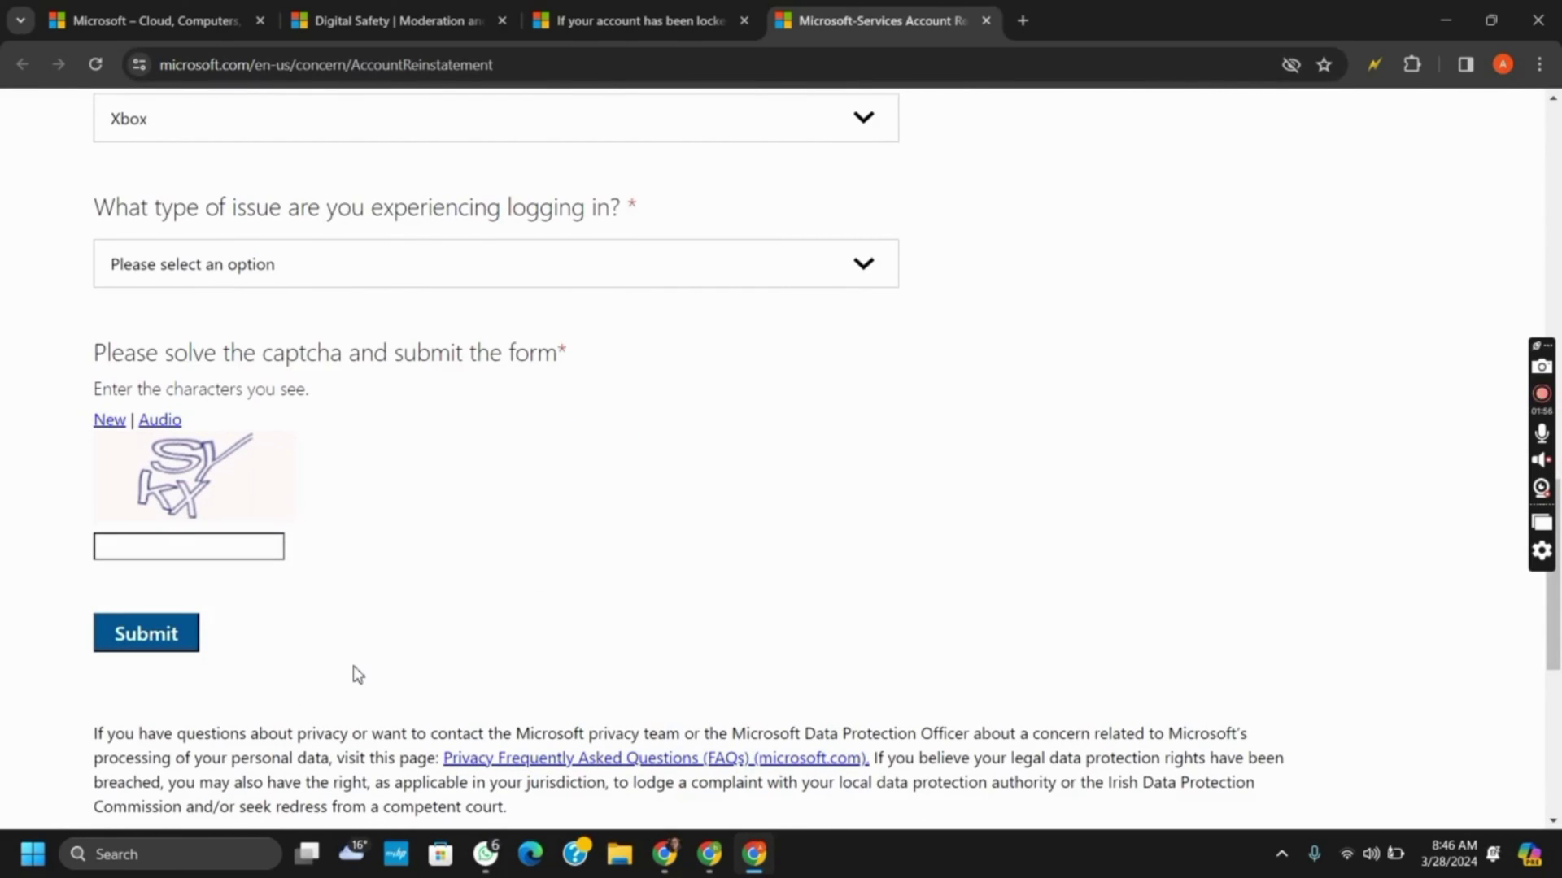